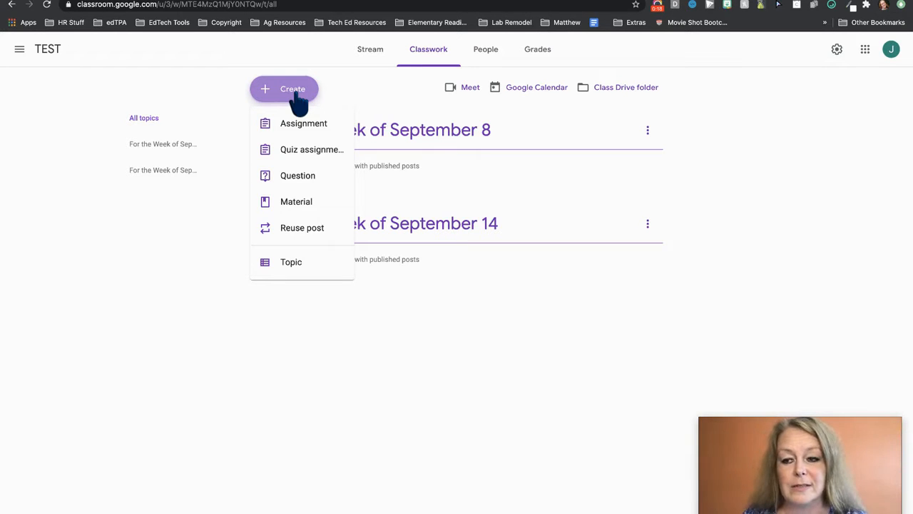
Step: Create a new assignment titled "Monday, 9/14/20 -- Writing About Nature"
{"action": "left_click", "coordinate": [313, 130]}
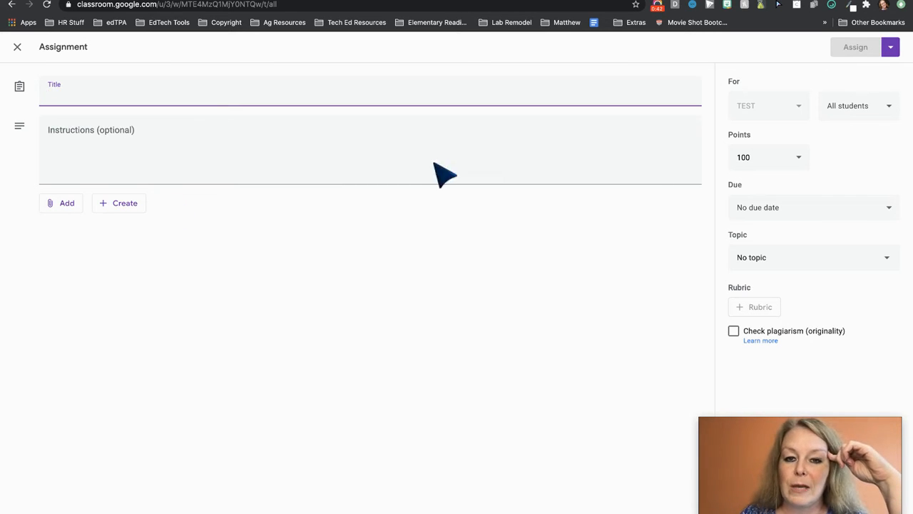
{"action": "left_click", "coordinate": [796, 262]}
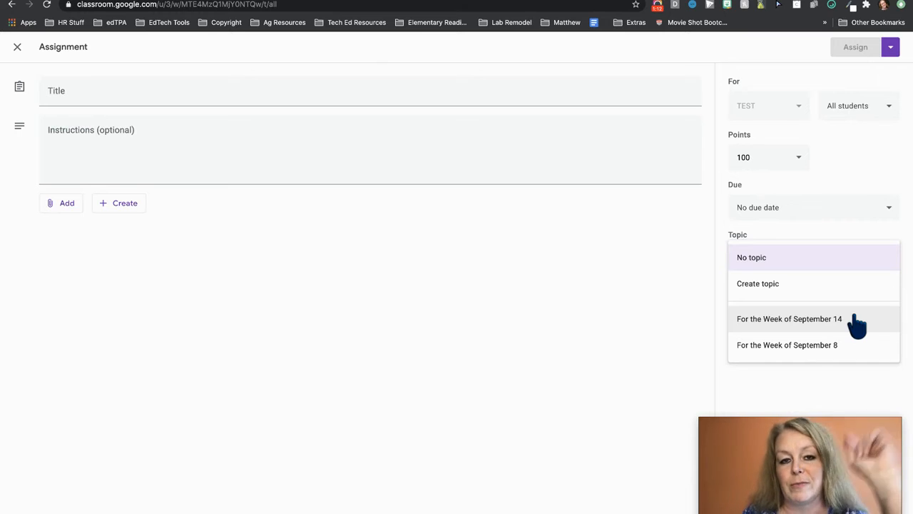
{"action": "left_click", "coordinate": [54, 93]}
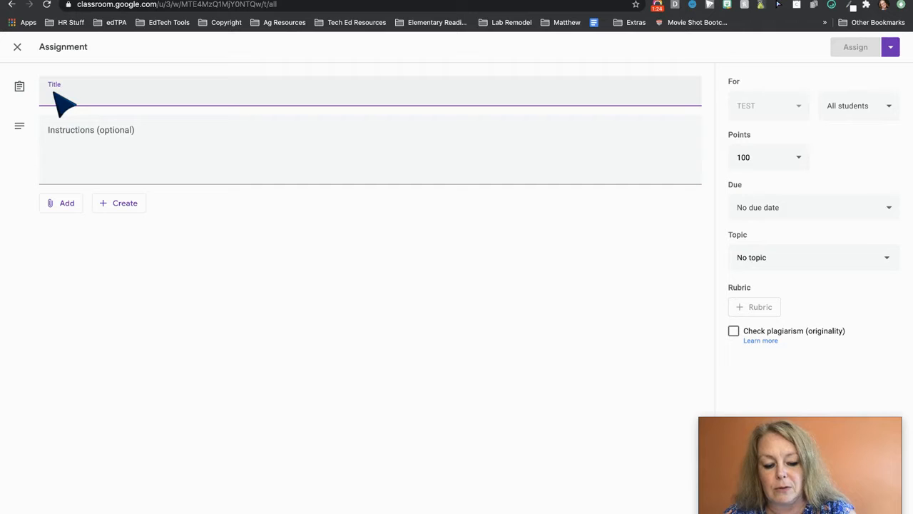
{"action": "type", "text": "9/14/"}
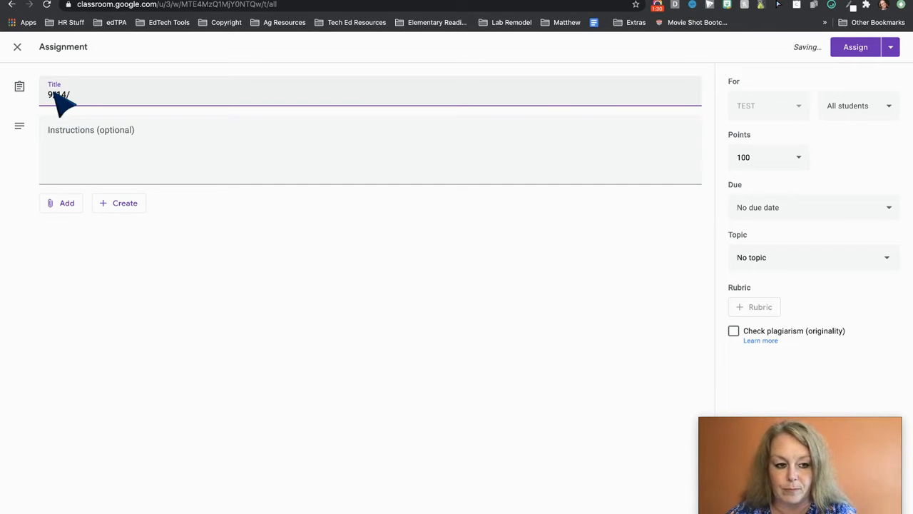
{"action": "type", "text": "20"}
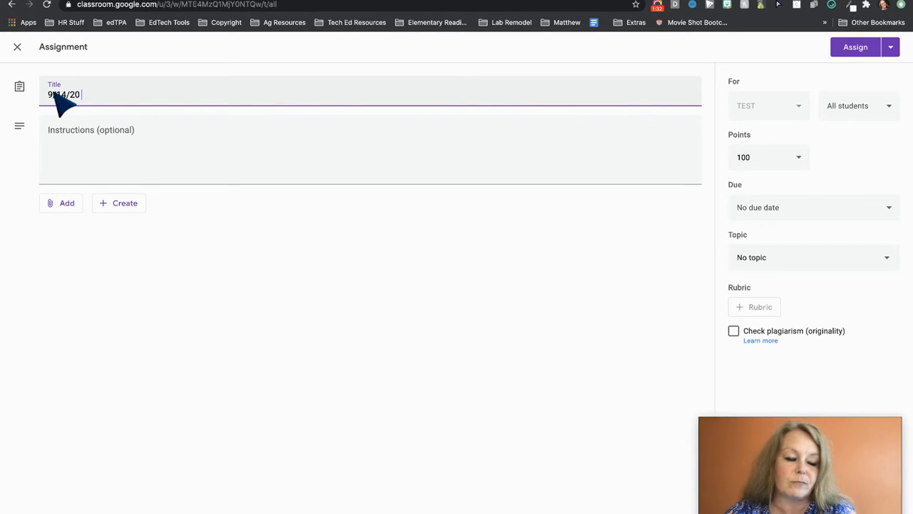
{"action": "type", "text": " --"}
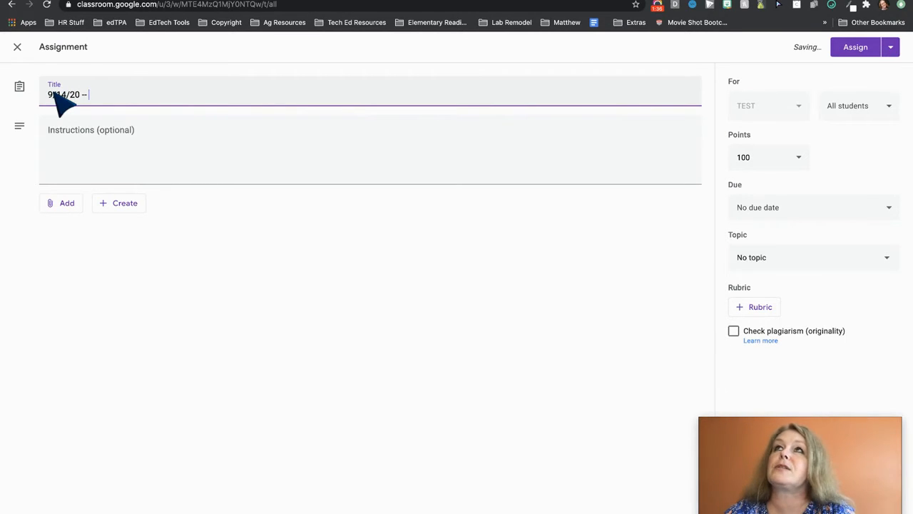
{"action": "type", "text": " Writ"}
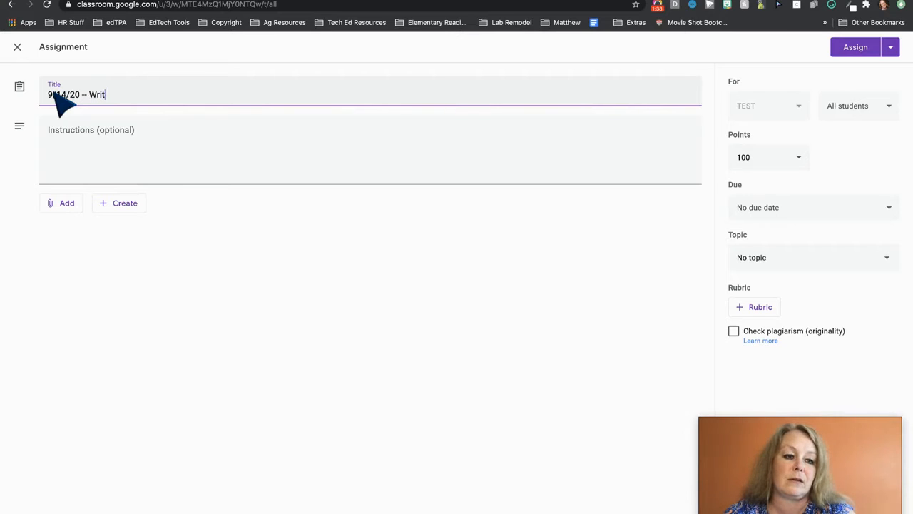
{"action": "type", "text": "ing About Nture"}
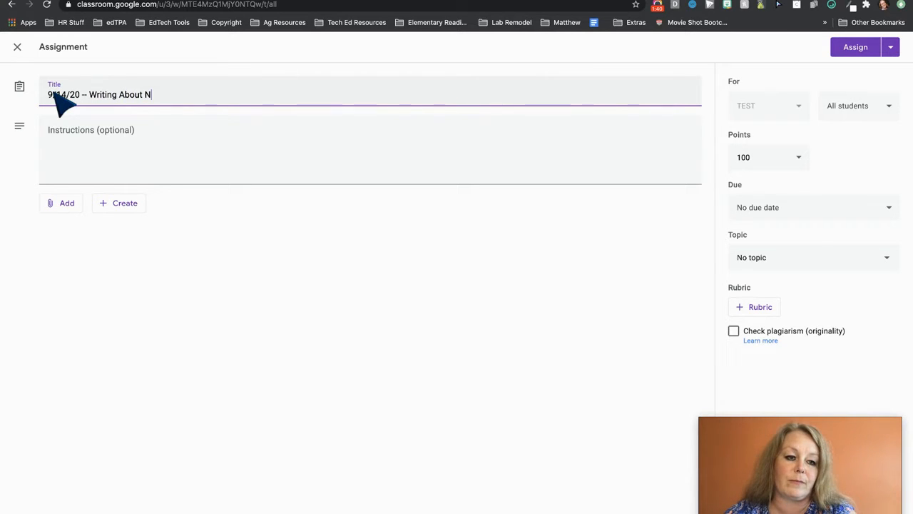
{"action": "key", "text": "BackSpace"}
{"action": "key", "text": "BackSpace"}
{"action": "key", "text": "BackSpace"}
{"action": "key", "text": "BackSpace"}
{"action": "type", "text": "a"}
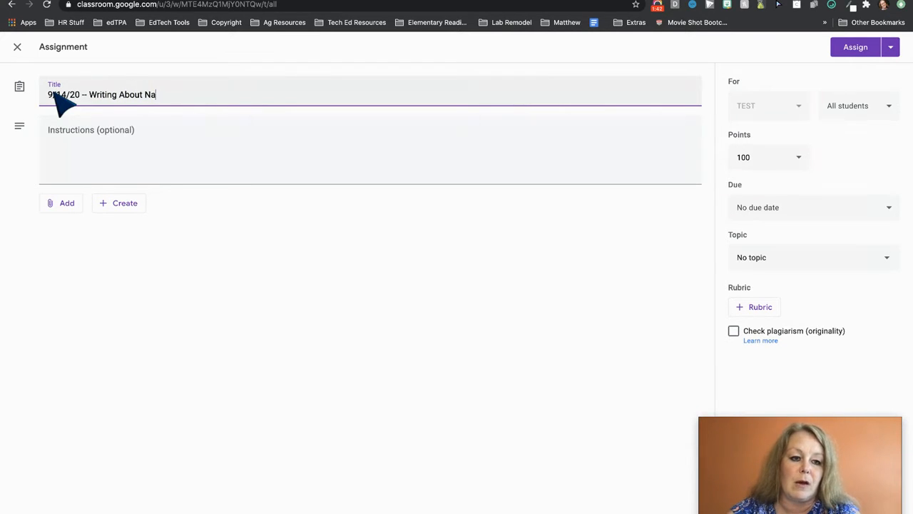
{"action": "type", "text": "uture"}
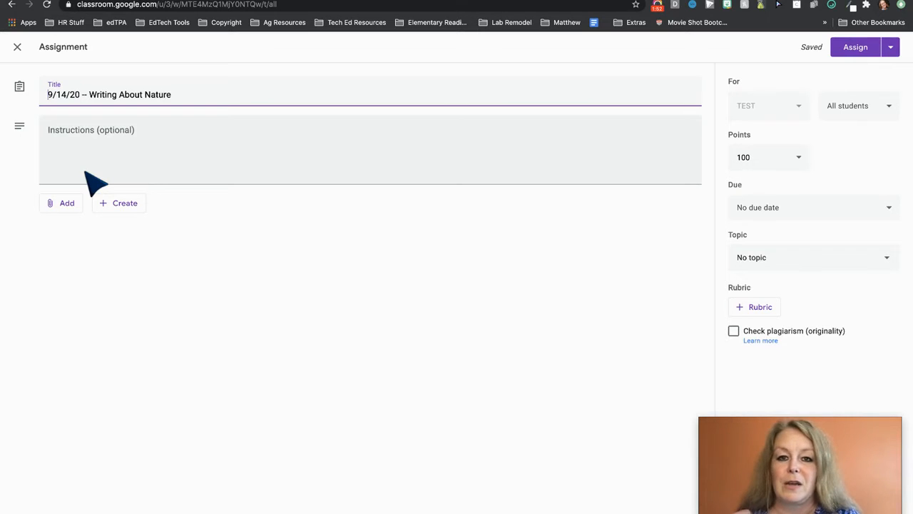
{"action": "type", "text": "Monday,"}
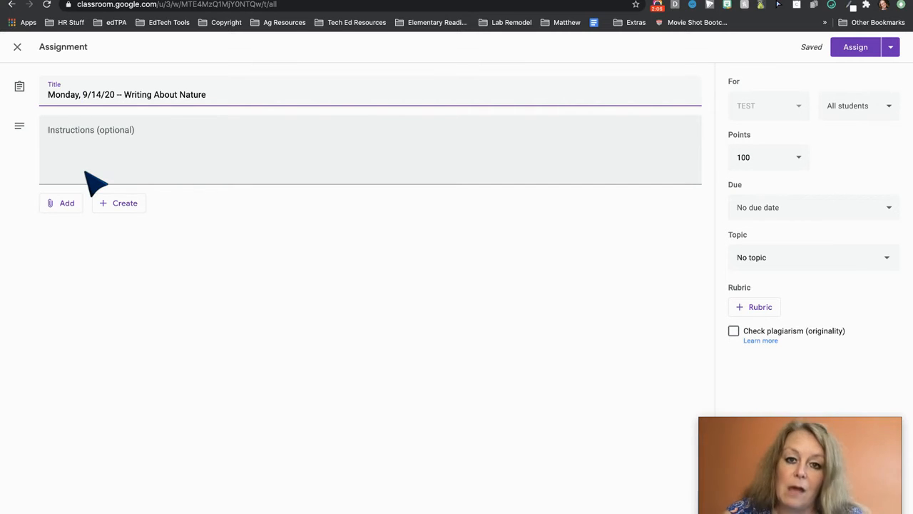
Step: Enter "Great Instructions" as the instructions for the assignment
{"action": "left_click", "coordinate": [63, 152]}
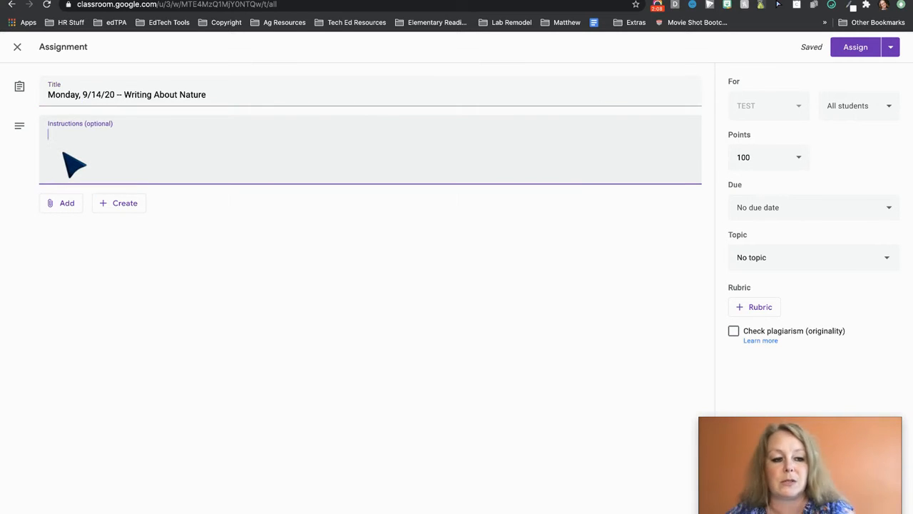
{"action": "type", "text": "Great Ins"}
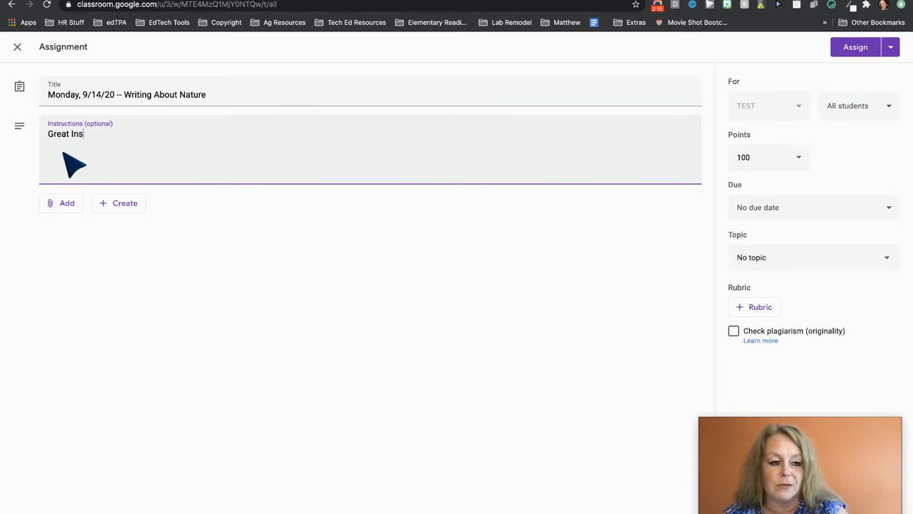
{"action": "type", "text": "tructions"}
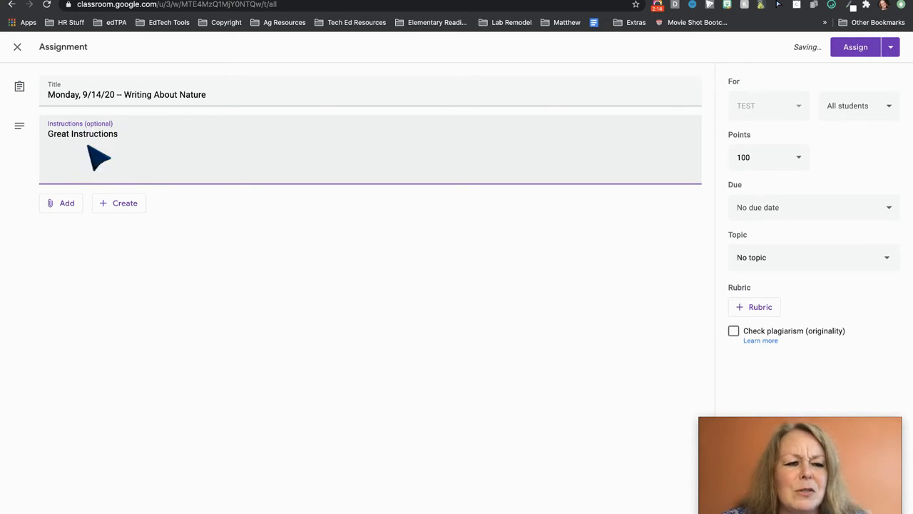
Step: Insert the flexed biceps emoji from the JoyPixels extension at the end of the title, and move it to the front of the title
{"action": "left_click", "coordinate": [221, 98]}
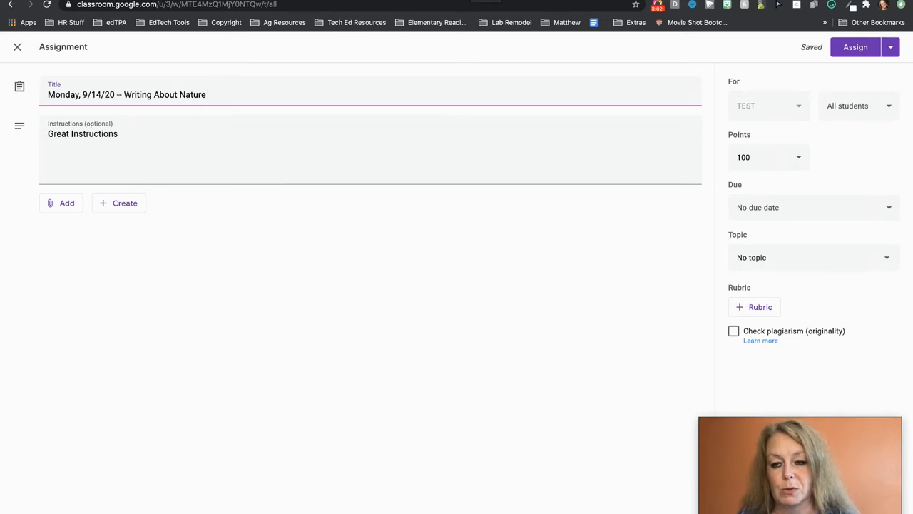
{"action": "left_click", "coordinate": [832, 5]}
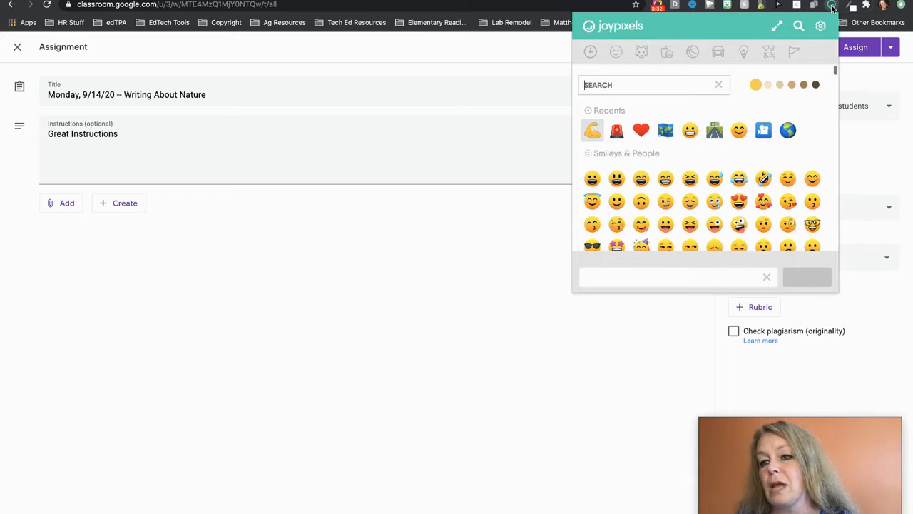
{"action": "left_click", "coordinate": [225, 104]}
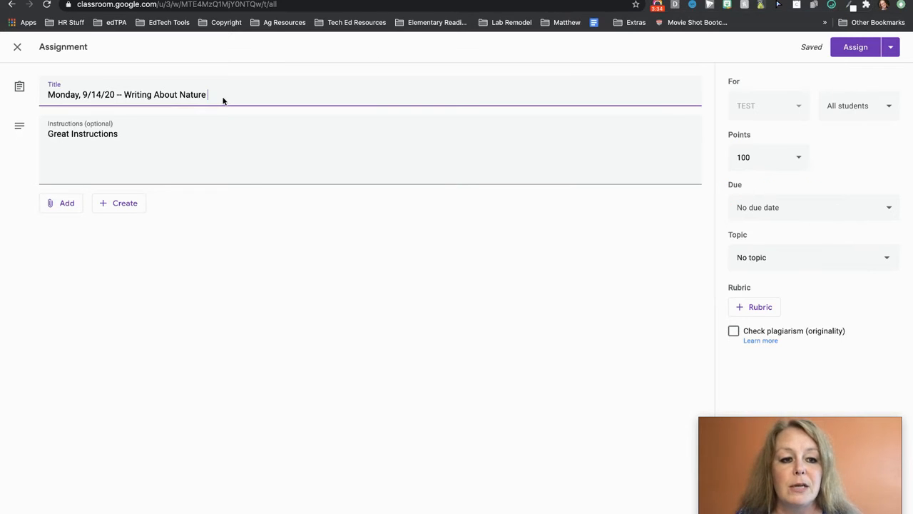
{"action": "left_click", "coordinate": [832, 8]}
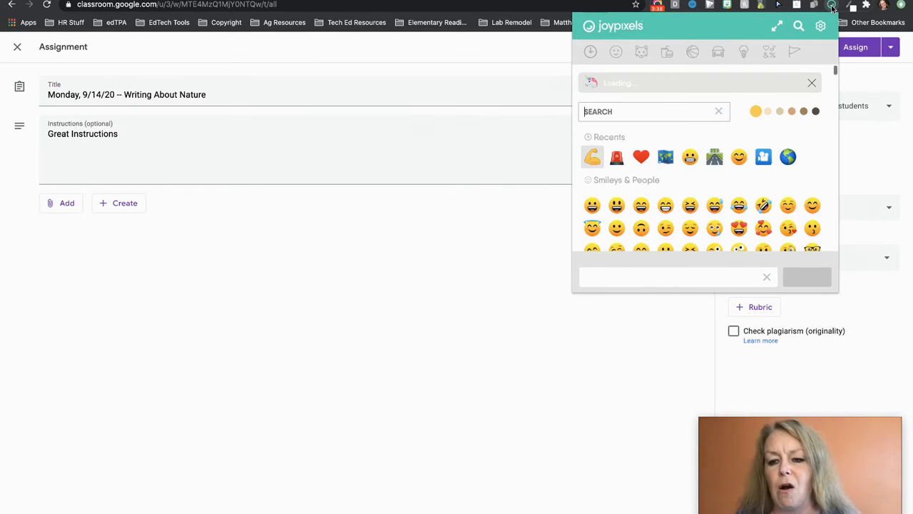
{"action": "scroll", "coordinate": [753, 164], "scroll_direction": "down", "scroll_amount": 10}
{"action": "scroll", "coordinate": [753, 163], "scroll_direction": "down", "scroll_amount": 5}
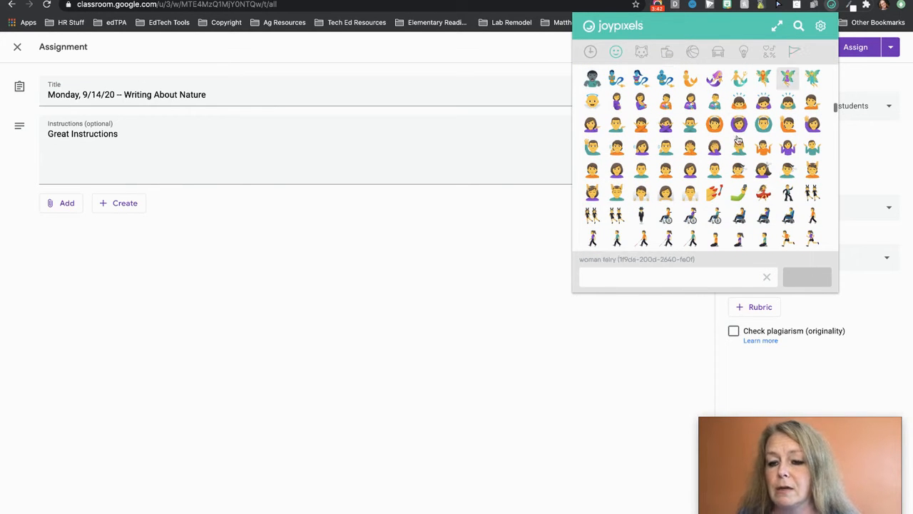
{"action": "scroll", "coordinate": [725, 156], "scroll_direction": "up", "scroll_amount": 15}
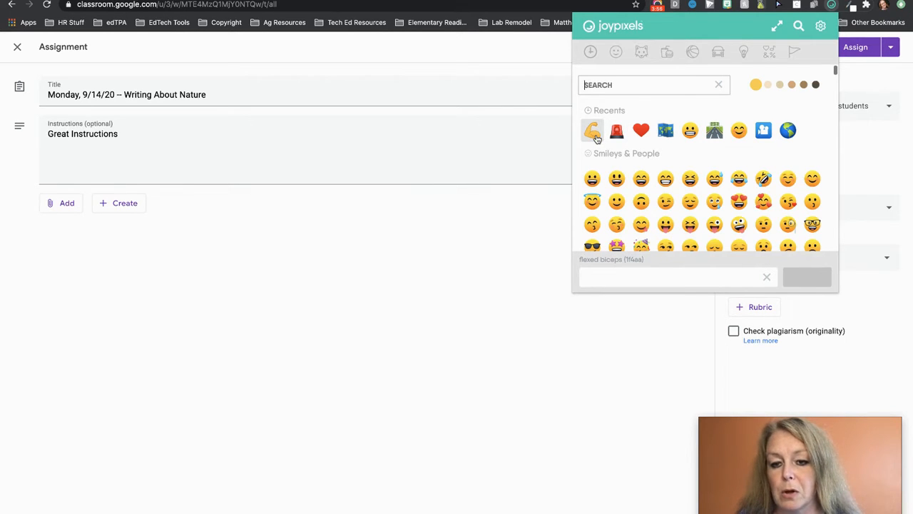
{"action": "left_click", "coordinate": [595, 137]}
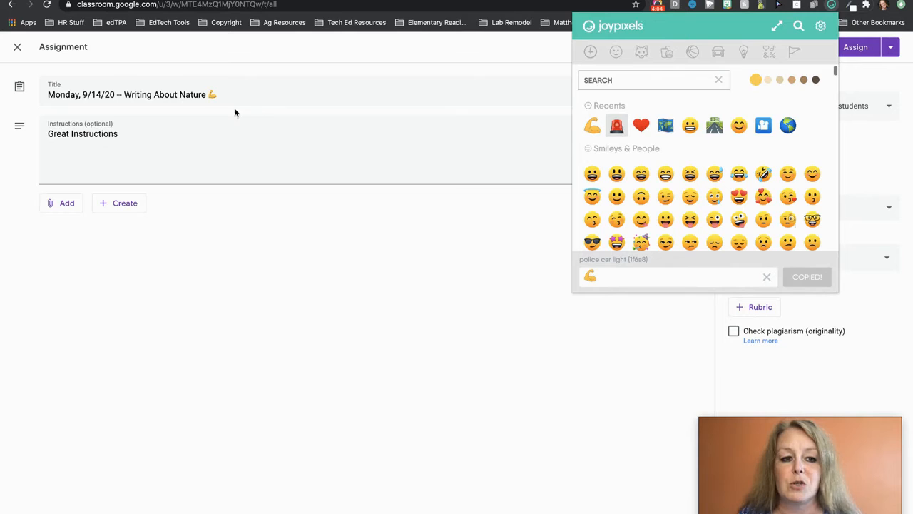
{"action": "left_click", "coordinate": [213, 95]}
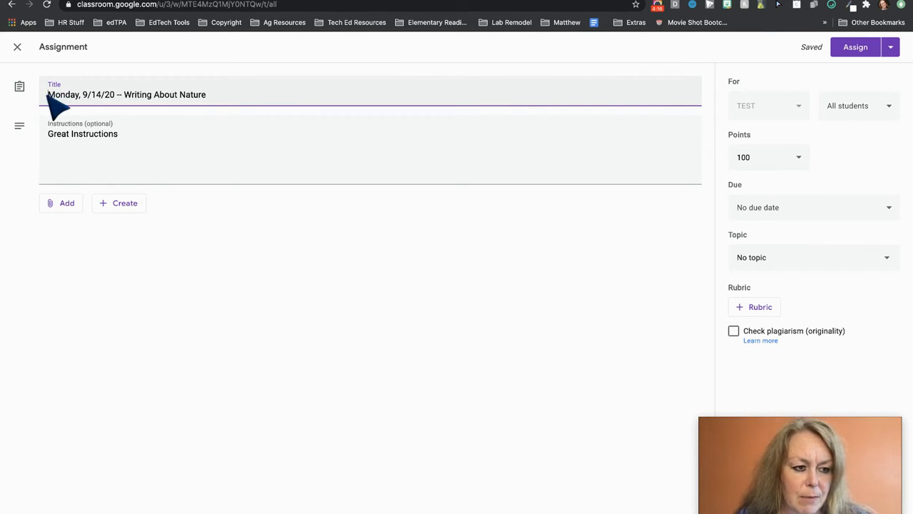
{"action": "type", "text": "💪"}
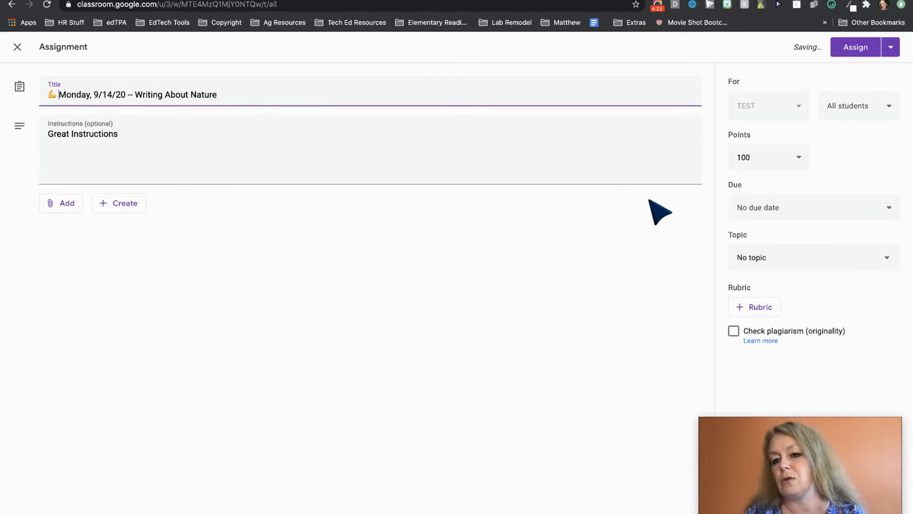
Step: Leave the assignment assigned to all students and set its points to 15
{"action": "left_click", "coordinate": [858, 114]}
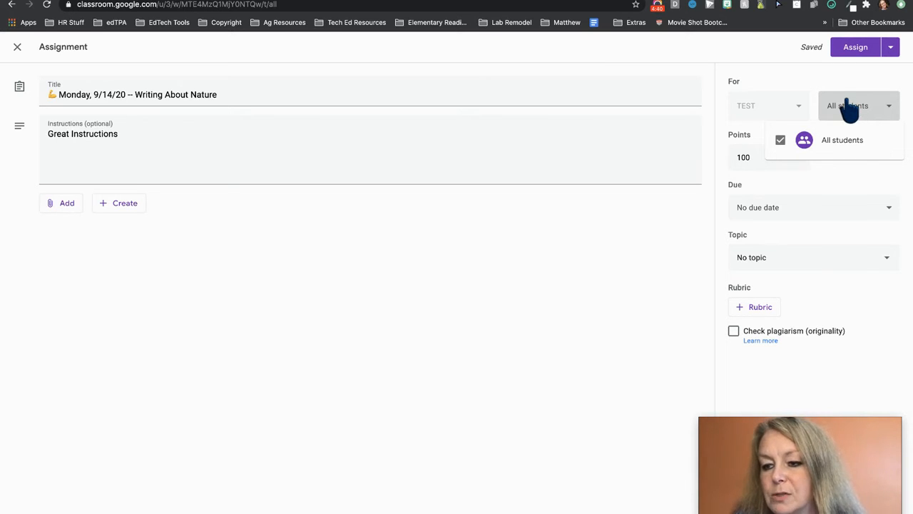
{"action": "left_click", "coordinate": [808, 87]}
{"action": "left_click", "coordinate": [776, 163]}
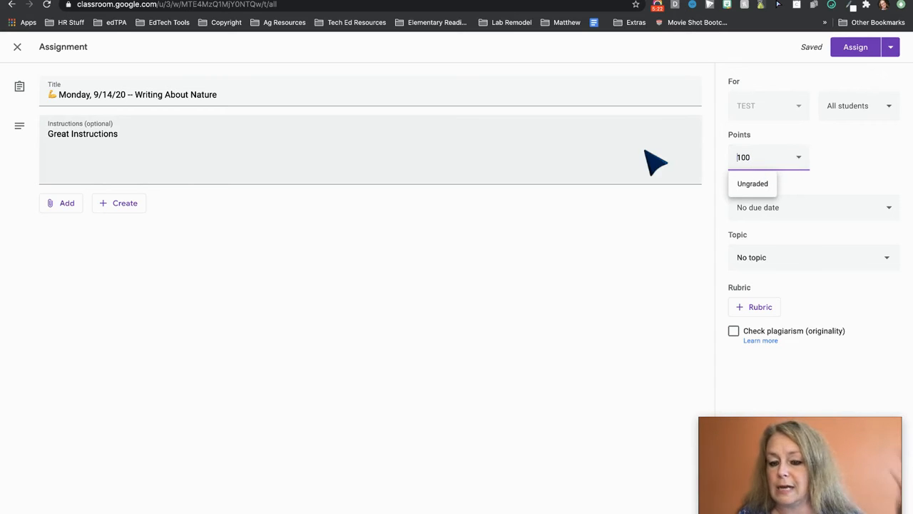
{"action": "left_click_drag", "start_coordinate": [758, 157], "coordinate": [729, 158]}
{"action": "type", "text": "15"}
{"action": "left_click", "coordinate": [881, 179]}
{"action": "left_click", "coordinate": [799, 162]}
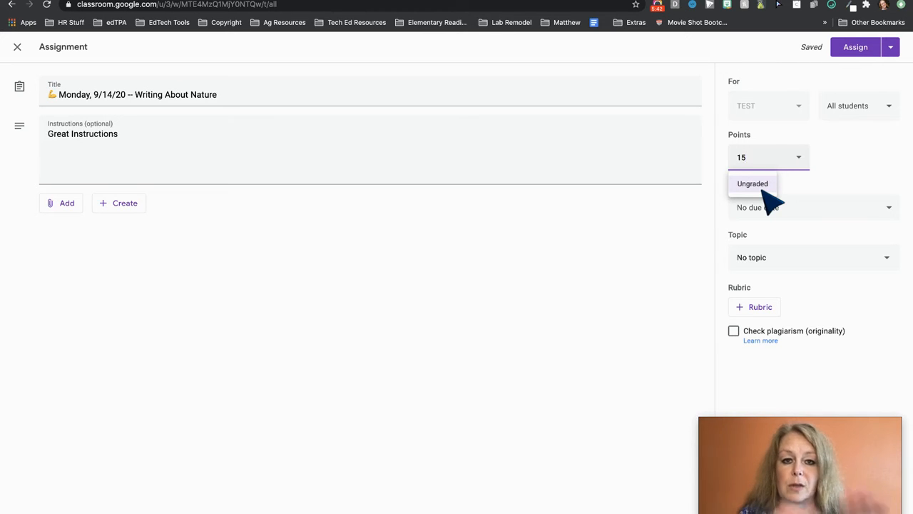
{"action": "left_click", "coordinate": [863, 172]}
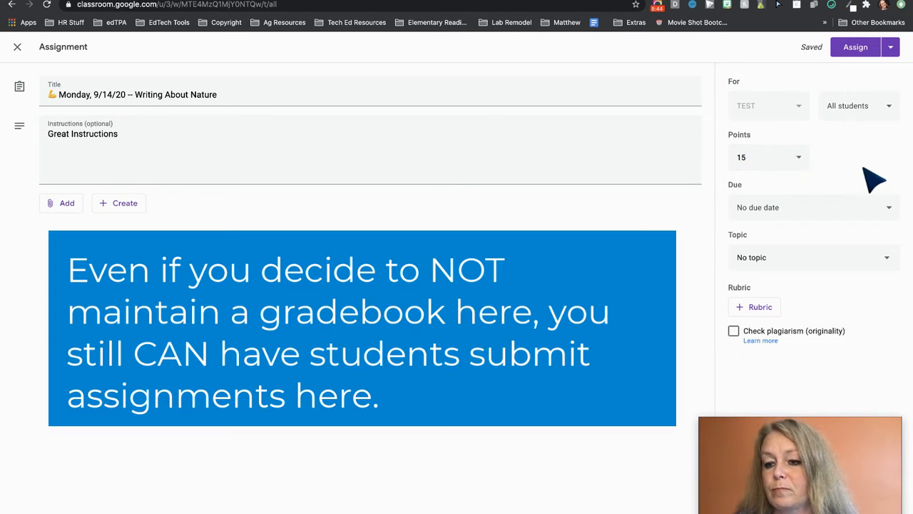
Step: Set the assignment's due date to Sep 18, 2020 with a due time of 11:59 PM
{"action": "left_click", "coordinate": [769, 213]}
{"action": "left_click", "coordinate": [769, 250]}
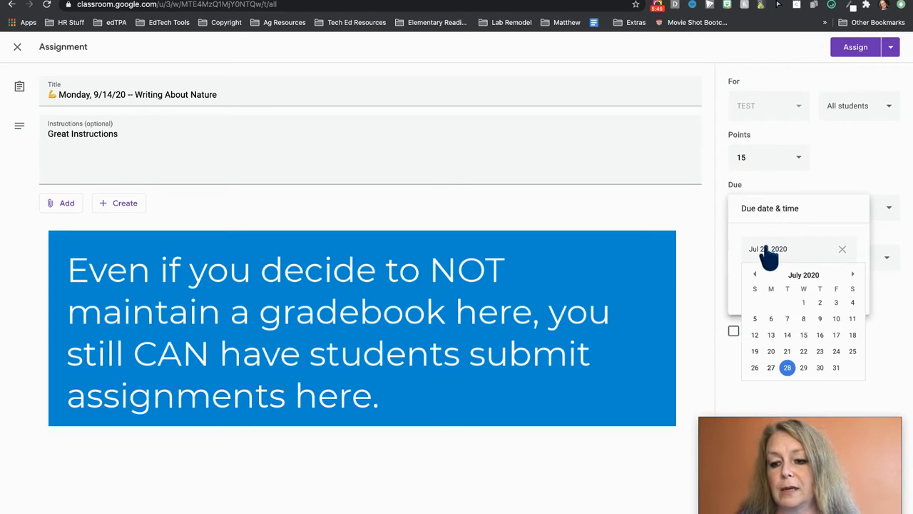
{"action": "left_click", "coordinate": [854, 275]}
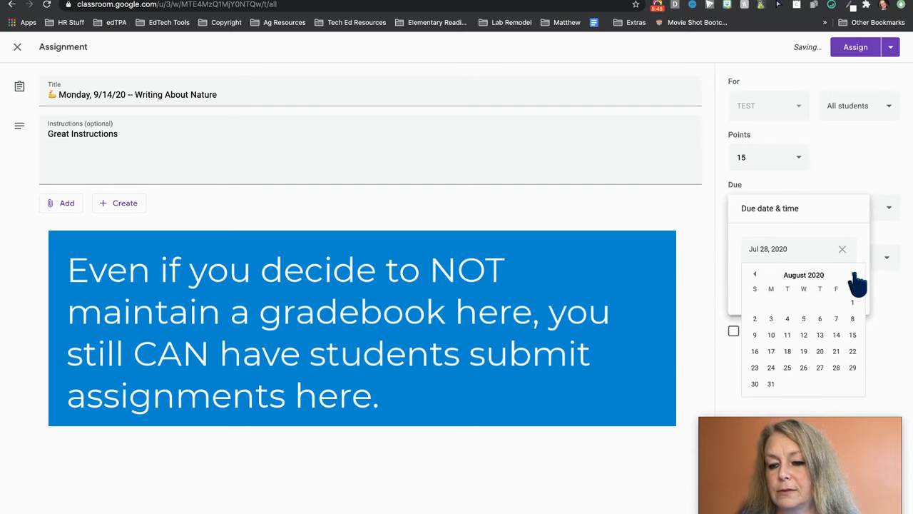
{"action": "left_click", "coordinate": [854, 276]}
{"action": "left_click", "coordinate": [837, 335]}
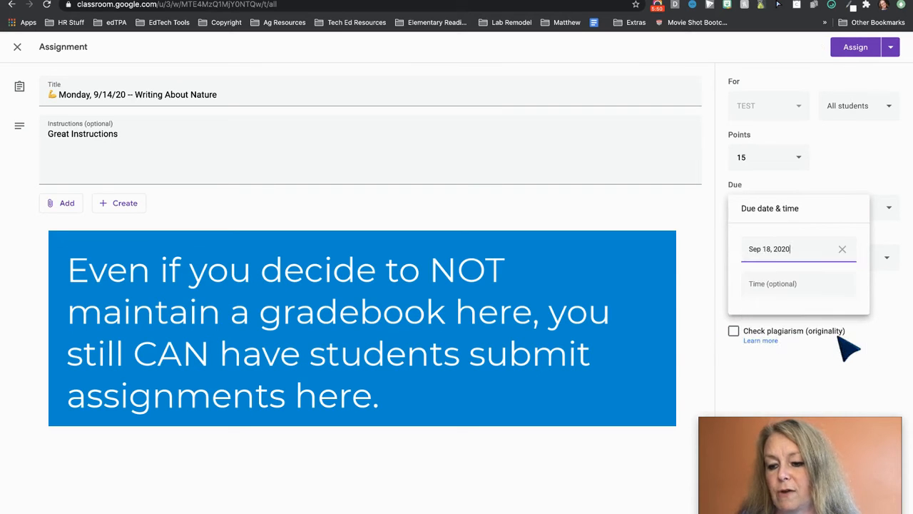
{"action": "left_click", "coordinate": [771, 284]}
{"action": "left_click", "coordinate": [861, 169]}
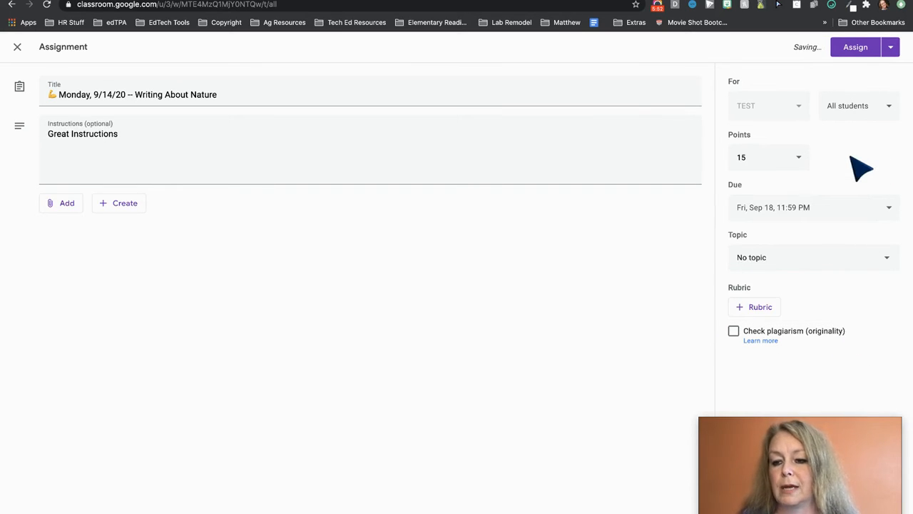
Step: File the assignment under the topic "For the Week of September 14" and look over the options for adding a rubric
{"action": "left_click", "coordinate": [773, 269]}
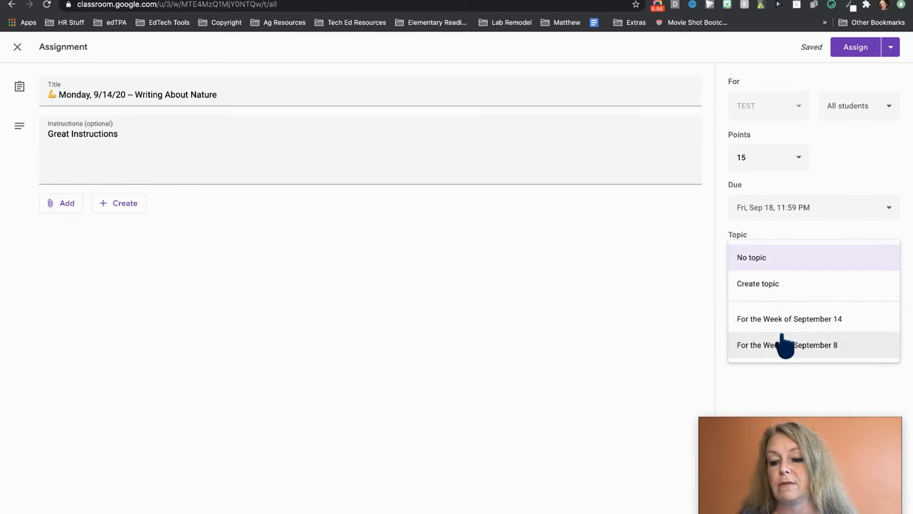
{"action": "left_click", "coordinate": [783, 320]}
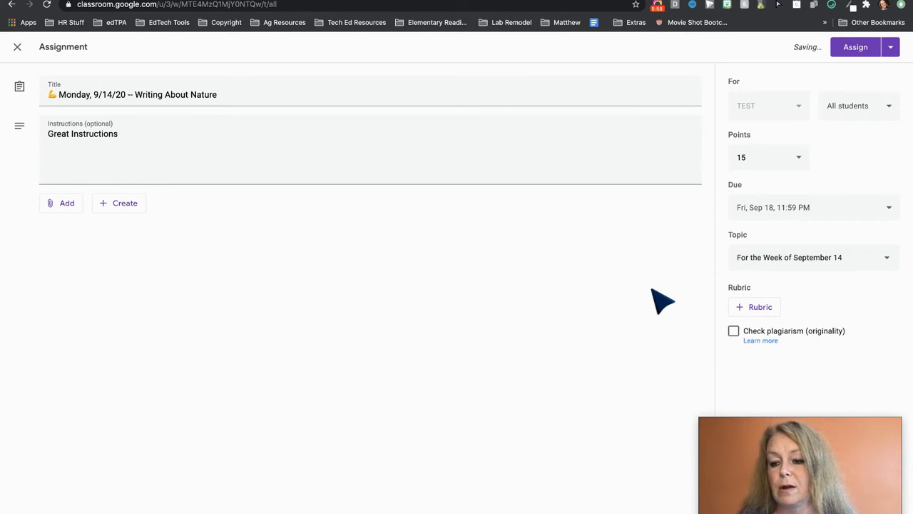
{"action": "left_click", "coordinate": [756, 308]}
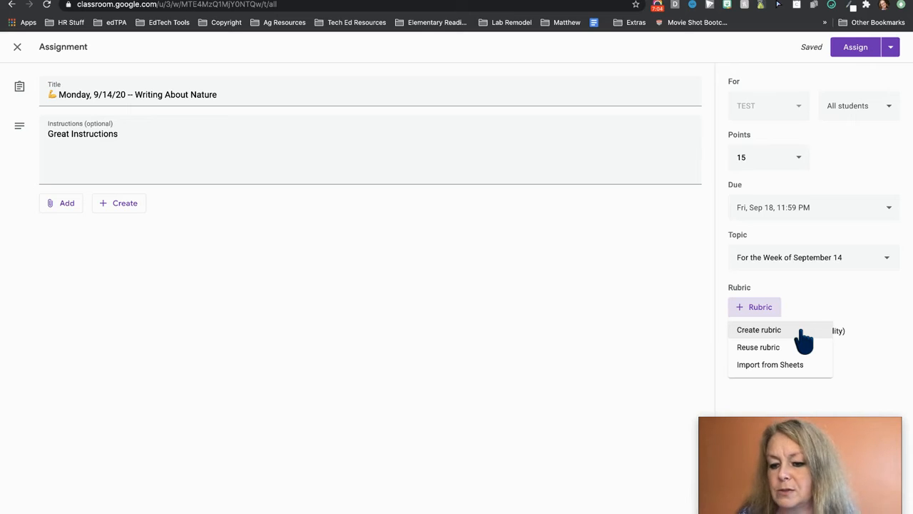
{"action": "left_click", "coordinate": [842, 310]}
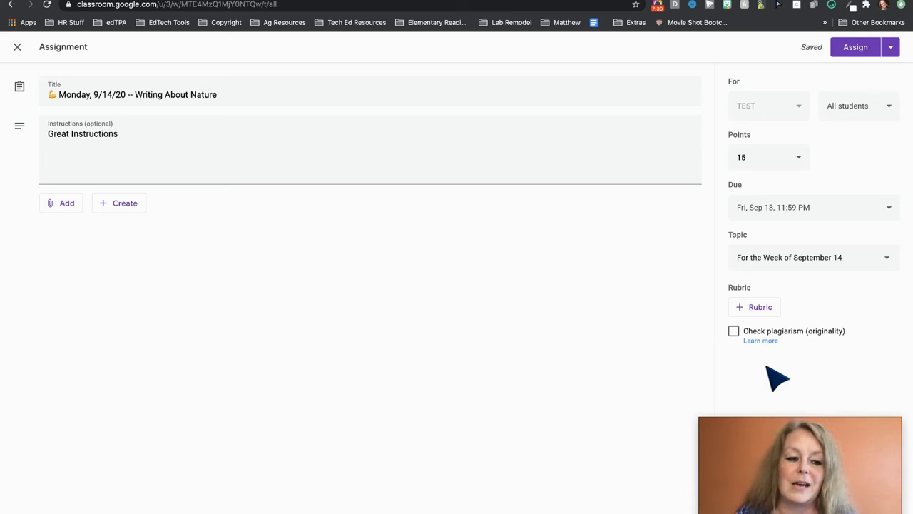
Step: Attach the recent "Writing About Nature" Google Doc from Google Drive to the assignment
{"action": "left_click", "coordinate": [68, 205]}
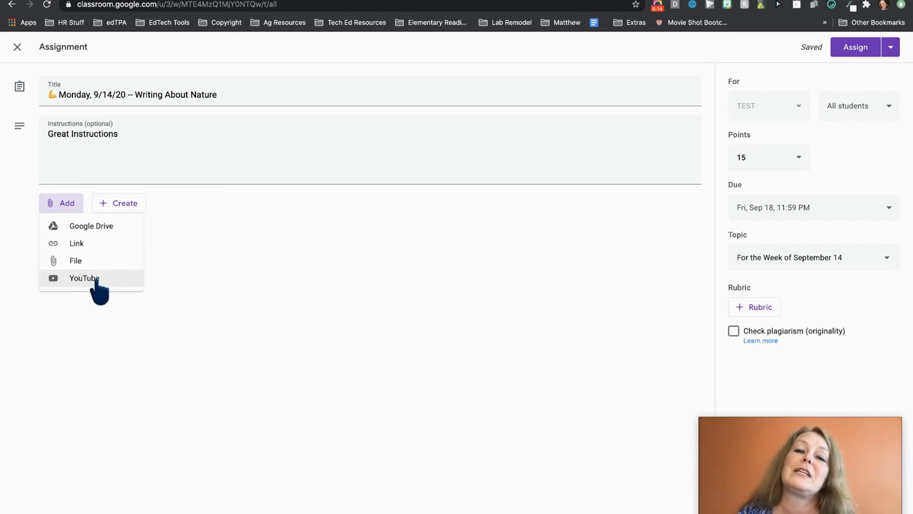
{"action": "left_click", "coordinate": [111, 227]}
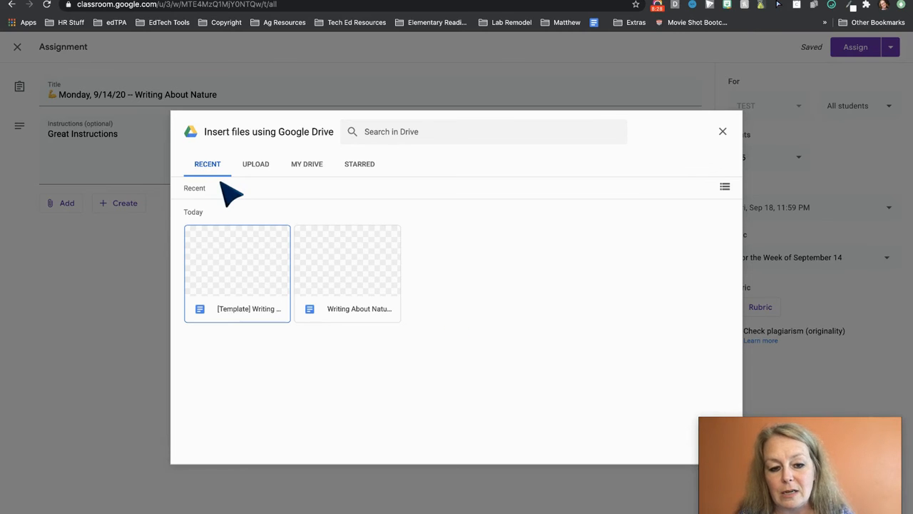
{"action": "left_click", "coordinate": [307, 172]}
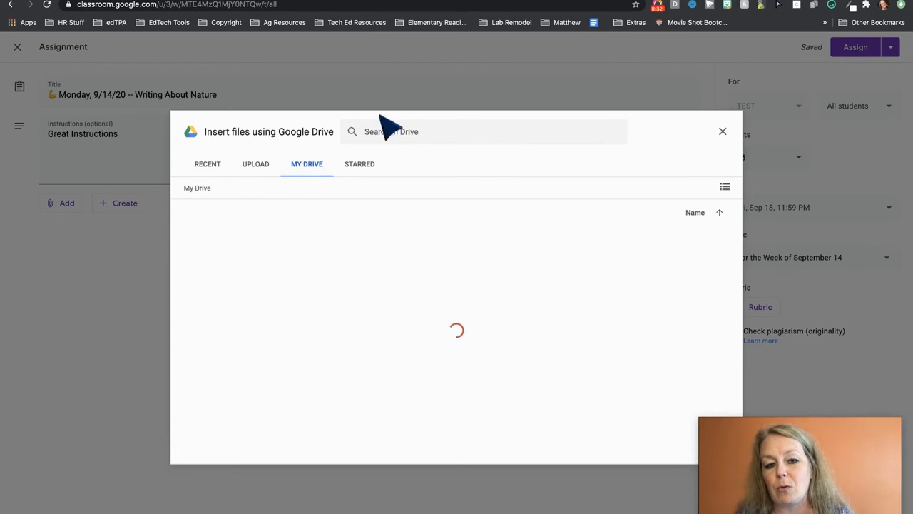
{"action": "left_click", "coordinate": [218, 172]}
{"action": "left_click", "coordinate": [367, 261]}
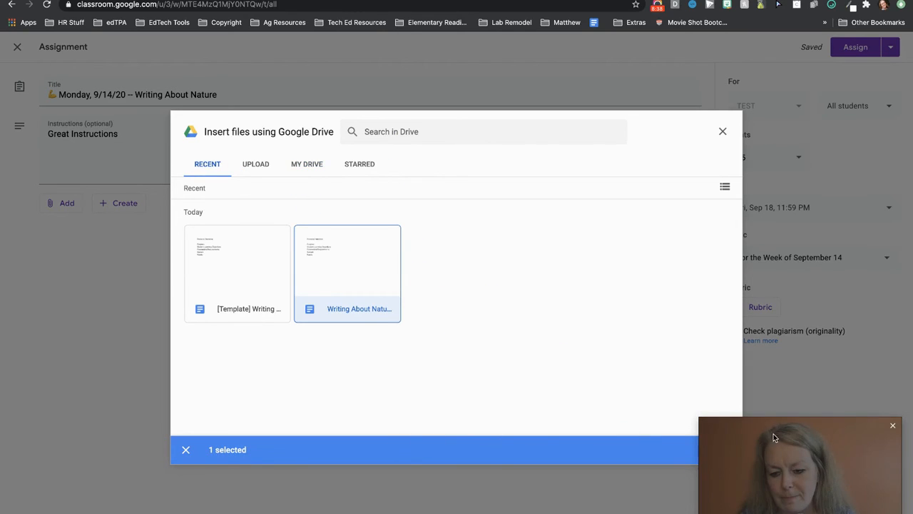
{"action": "left_click", "coordinate": [687, 450]}
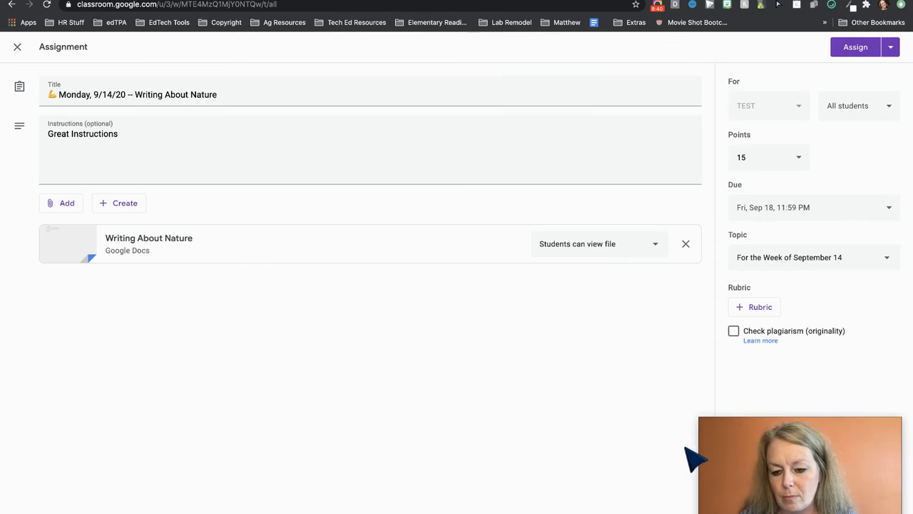
Step: Set the attached document to "Make a copy for each student" and assign the assignment to the class
{"action": "left_click", "coordinate": [601, 253]}
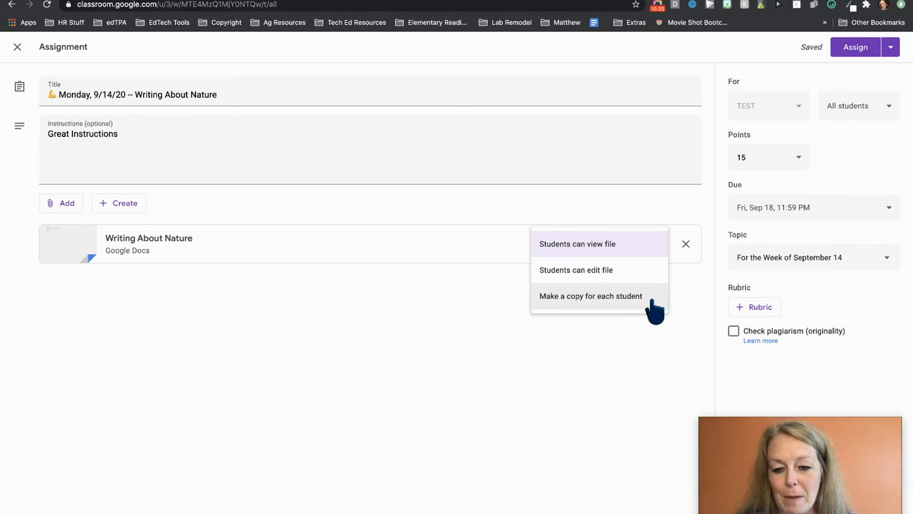
{"action": "left_click", "coordinate": [642, 296]}
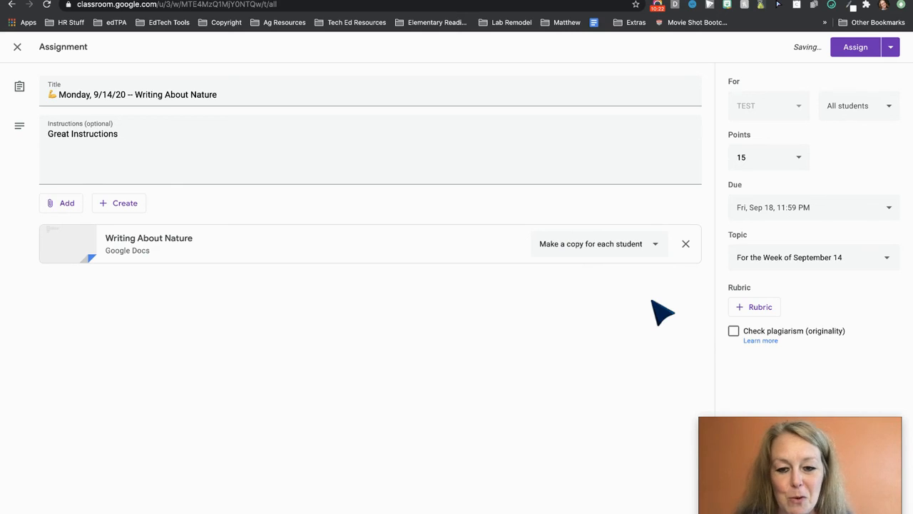
{"action": "left_click", "coordinate": [860, 50]}
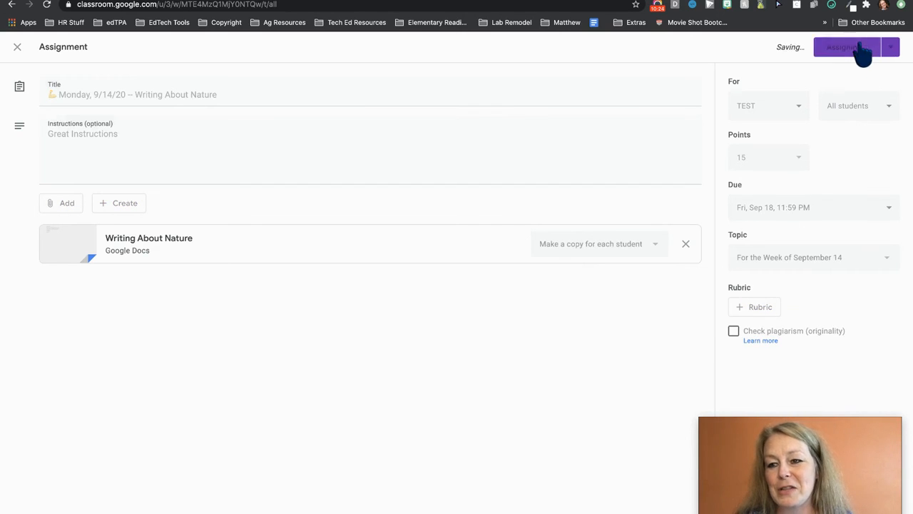